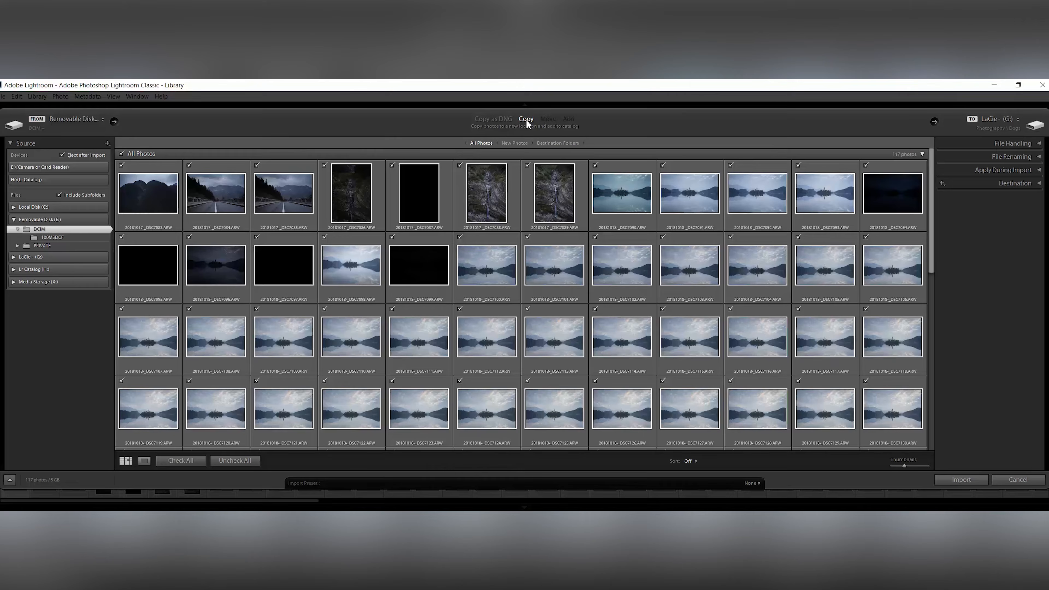
Open File Handling and set Build Previews to Standard after trying the other preview options
{"action": "left_click", "coordinate": [1014, 145]}
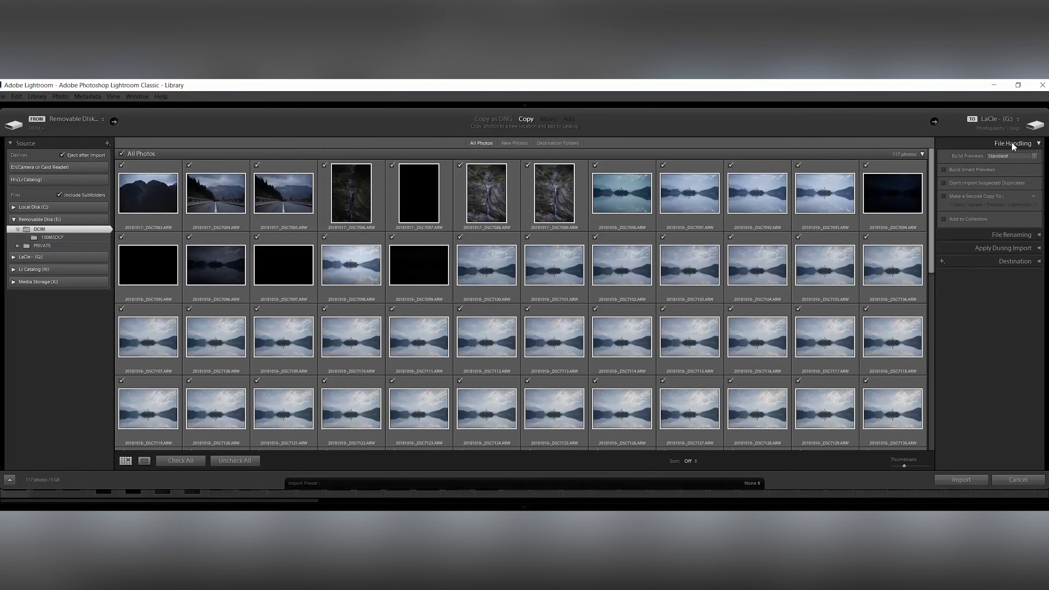
{"action": "left_click", "coordinate": [1002, 156]}
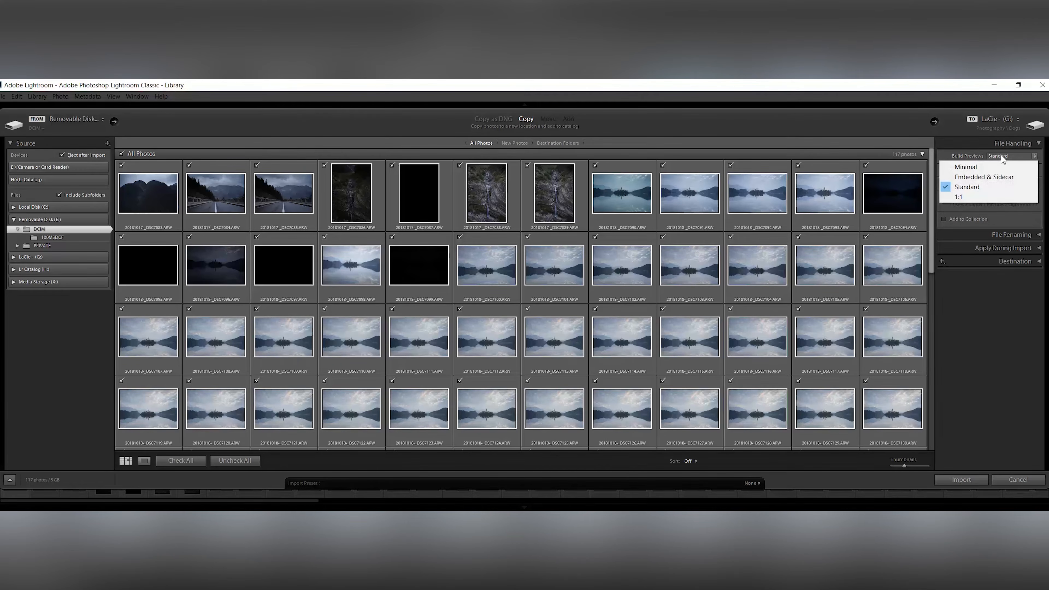
{"action": "left_click", "coordinate": [993, 167]}
{"action": "left_click", "coordinate": [999, 153]}
{"action": "left_click", "coordinate": [995, 173]}
{"action": "left_click", "coordinate": [1004, 153]}
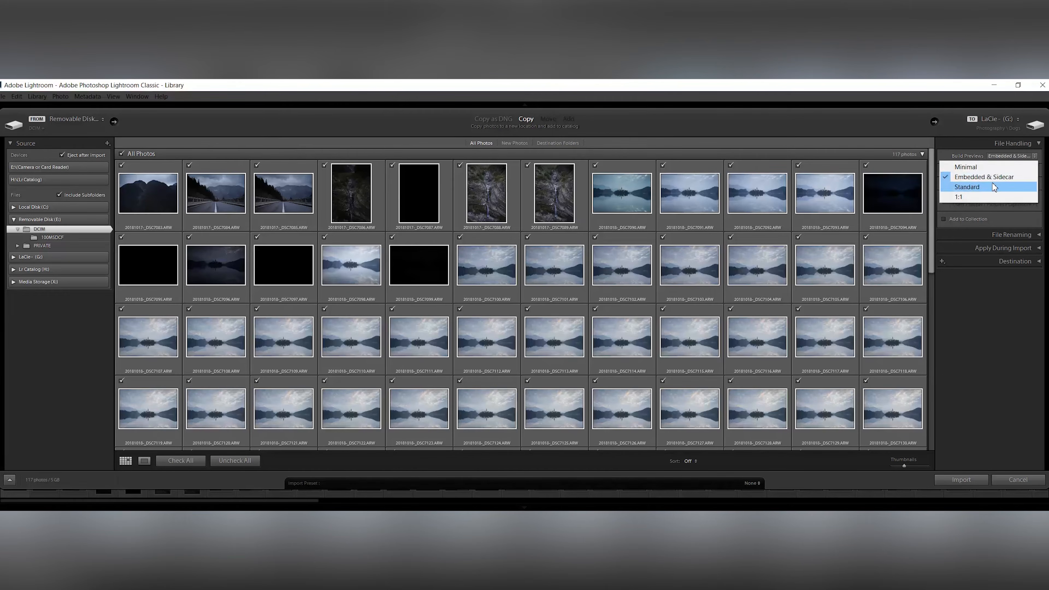
{"action": "left_click", "coordinate": [993, 186]}
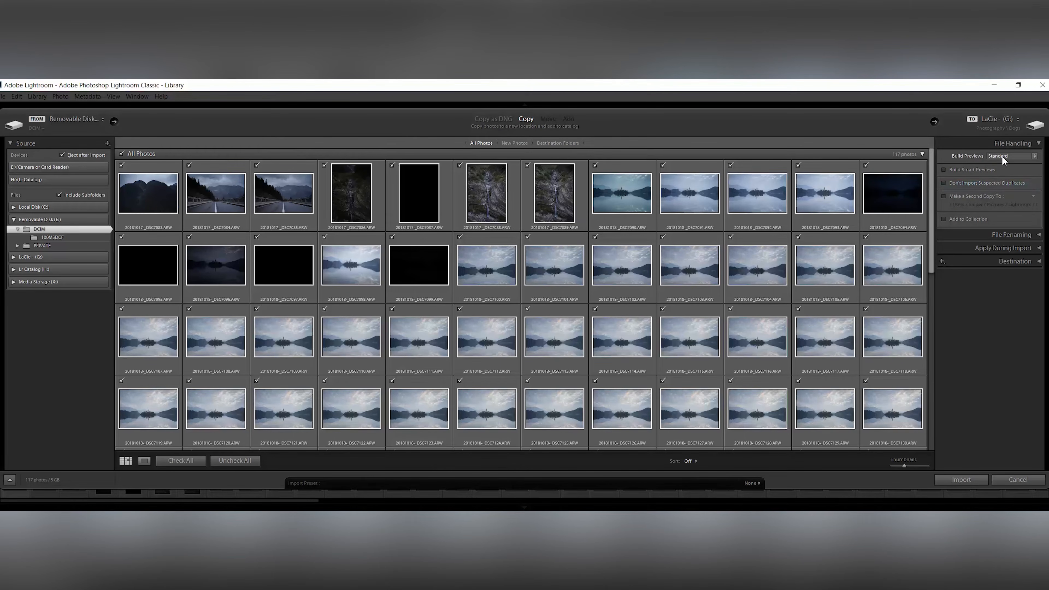
Try enabling Don't Import Suspected Duplicates and browse the grid before turning it off again
{"action": "left_click", "coordinate": [944, 182]}
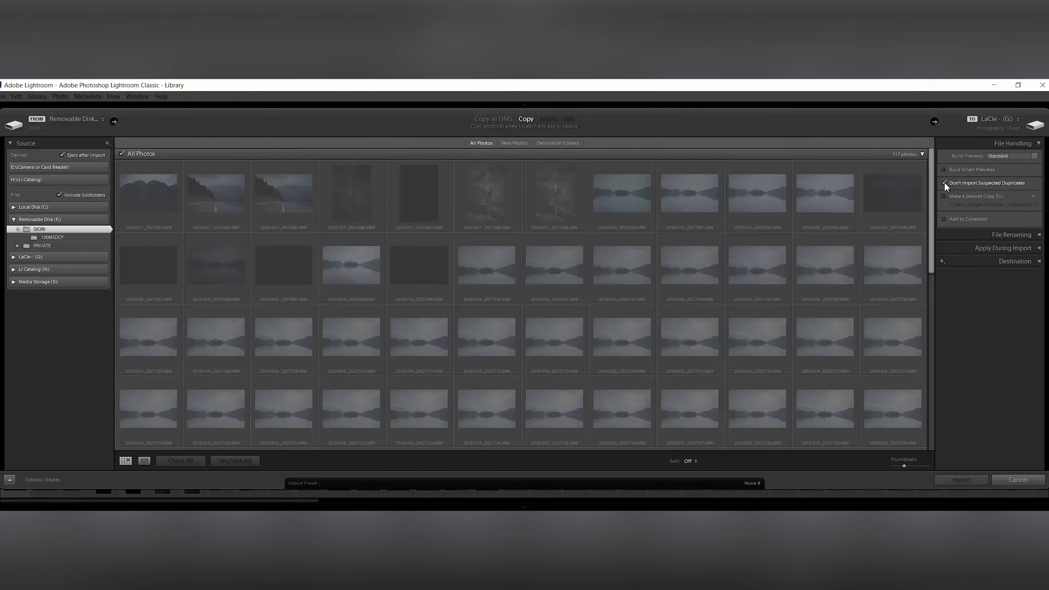
{"action": "scroll", "coordinate": [802, 276], "scroll_direction": "down", "scroll_amount": 10}
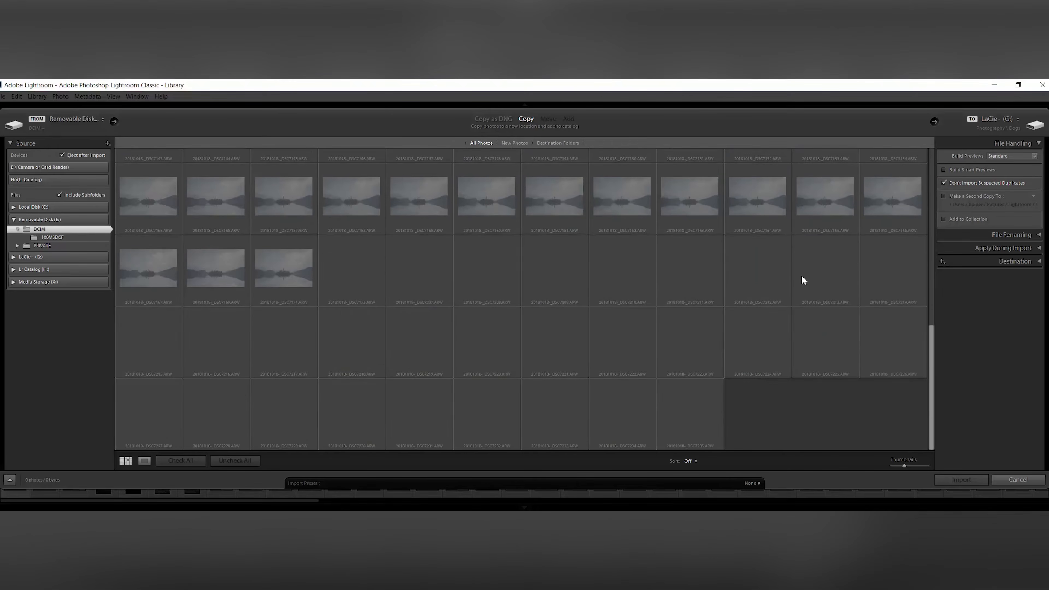
{"action": "scroll", "coordinate": [802, 276], "scroll_direction": "up", "scroll_amount": 10}
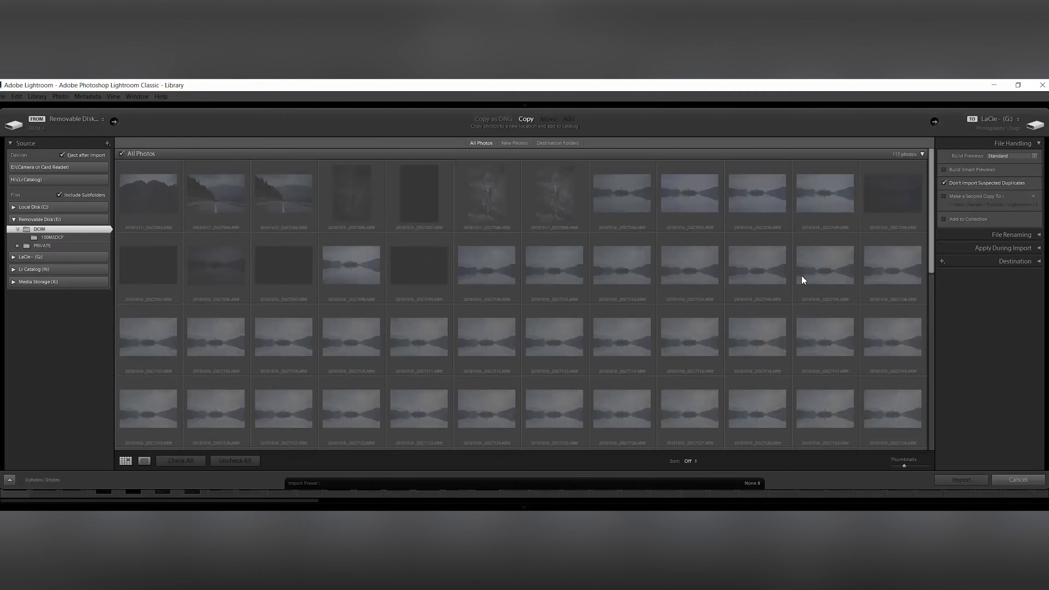
{"action": "left_click", "coordinate": [943, 183]}
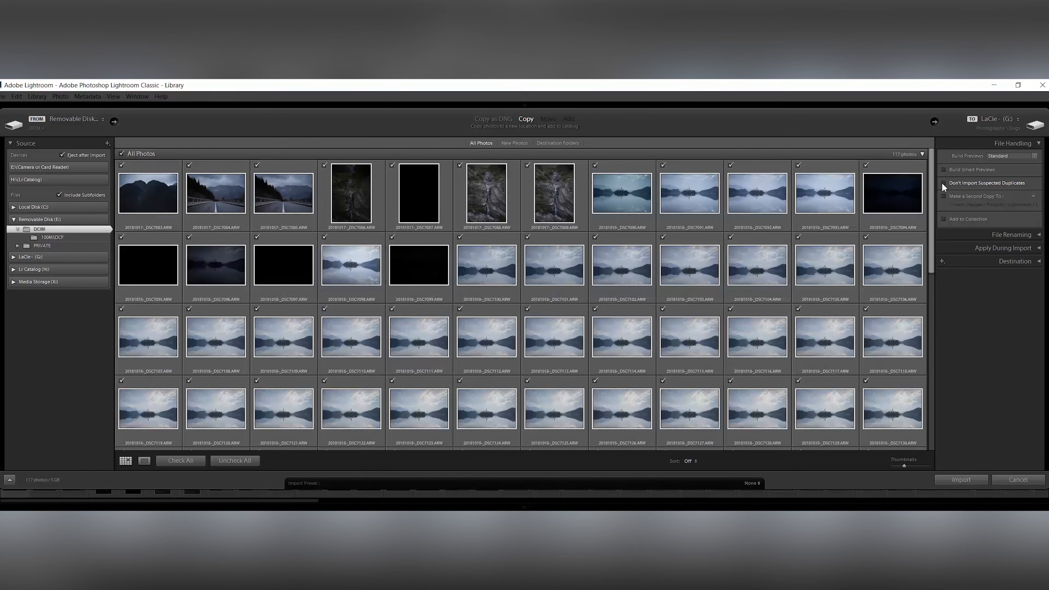
Enable Make a Second Copy To and collapse the File Handling section
{"action": "left_click", "coordinate": [943, 196]}
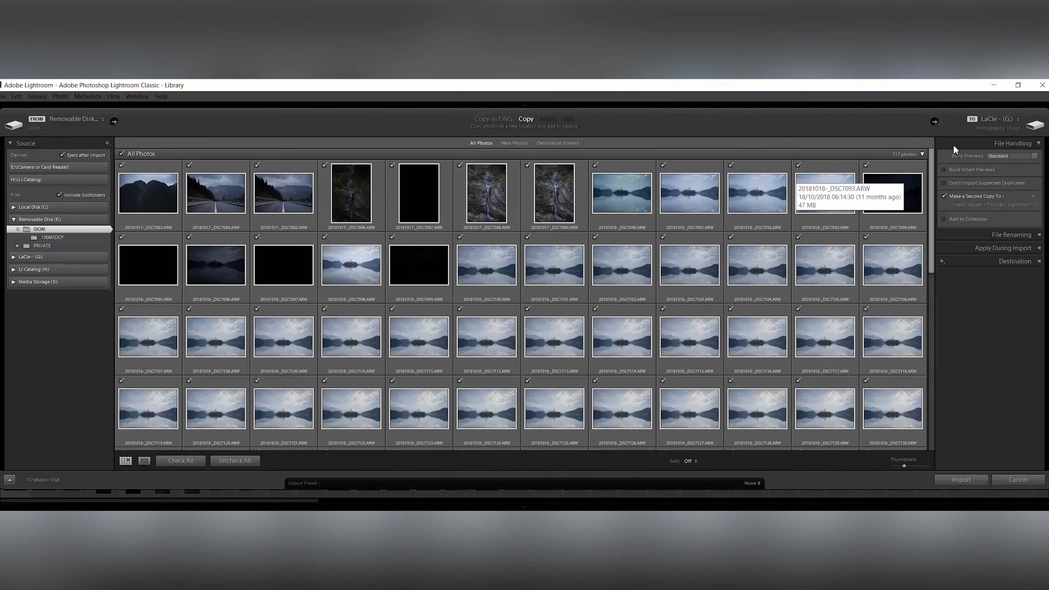
{"action": "left_click", "coordinate": [991, 142]}
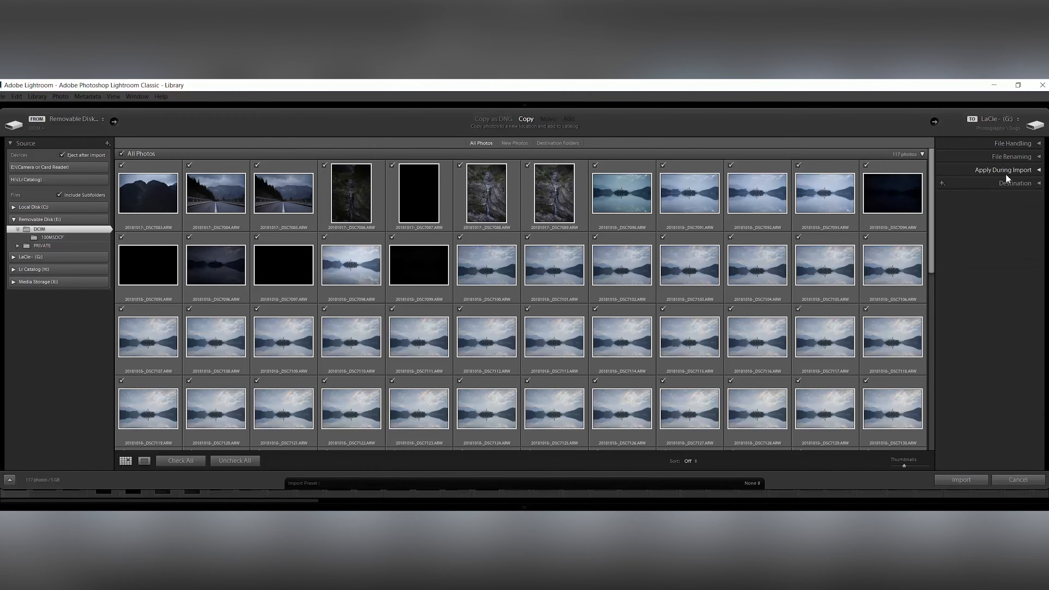
Open the Destination section and choose the Travel folder under Photography on the LaCie drive
{"action": "left_click", "coordinate": [1008, 181]}
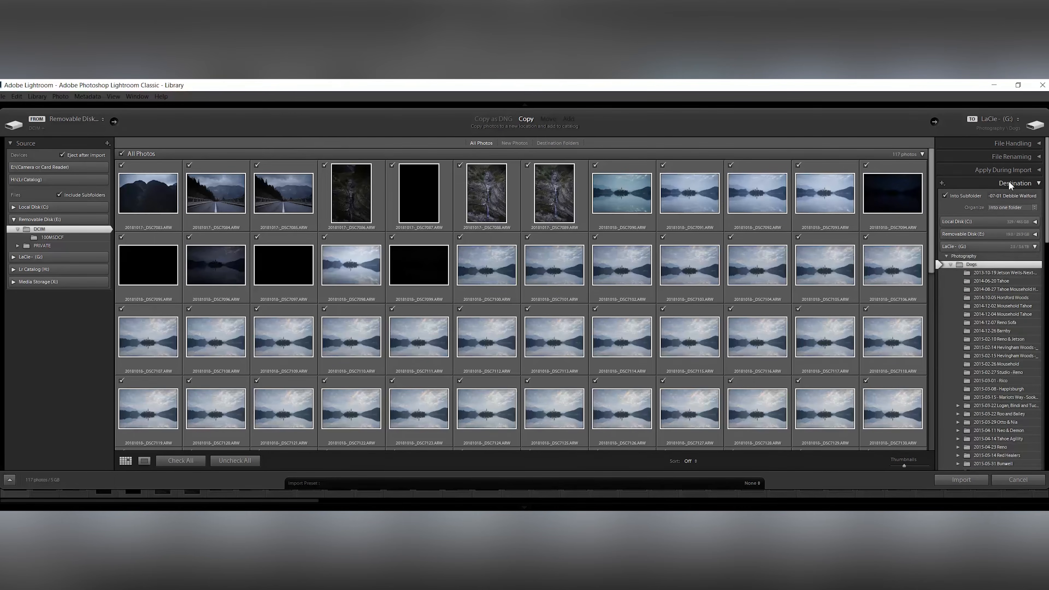
{"action": "left_click", "coordinate": [949, 264]}
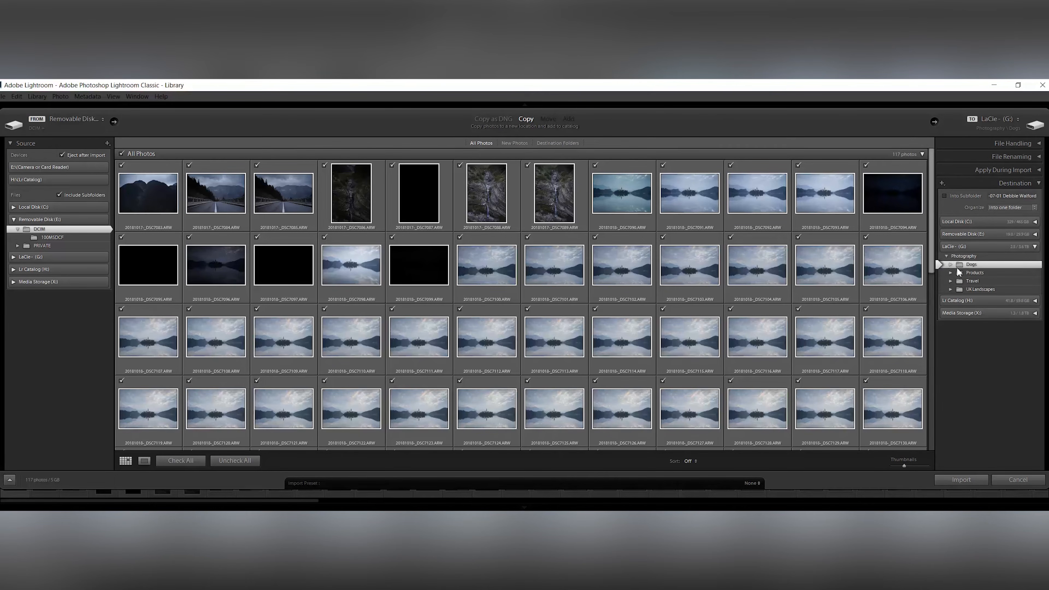
{"action": "left_click", "coordinate": [959, 282]}
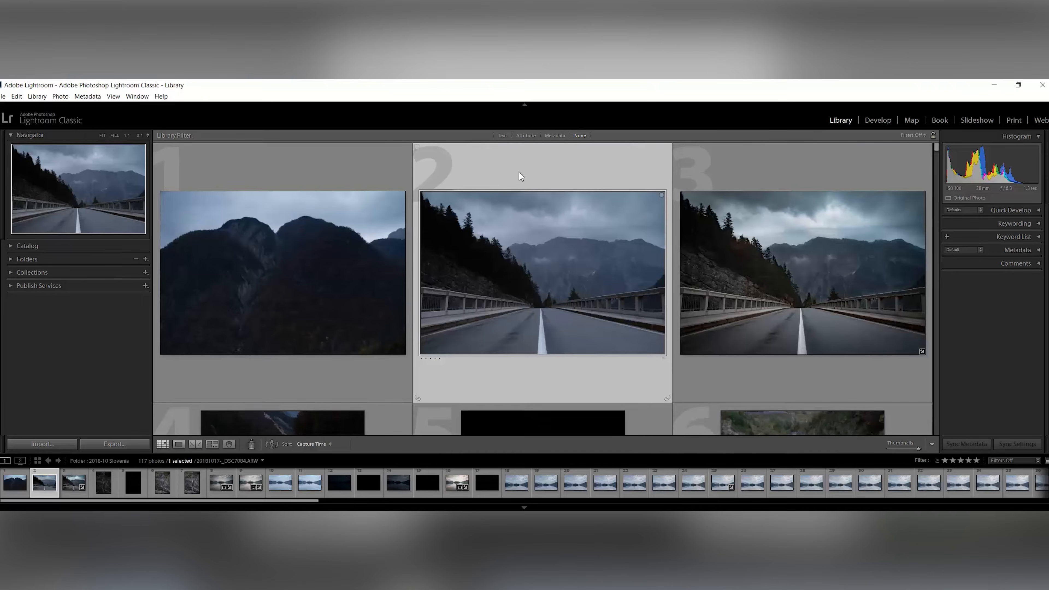
Select the third photo, preview it full size, return to the grid, and rate it 5 stars
{"action": "key", "text": "Right"}
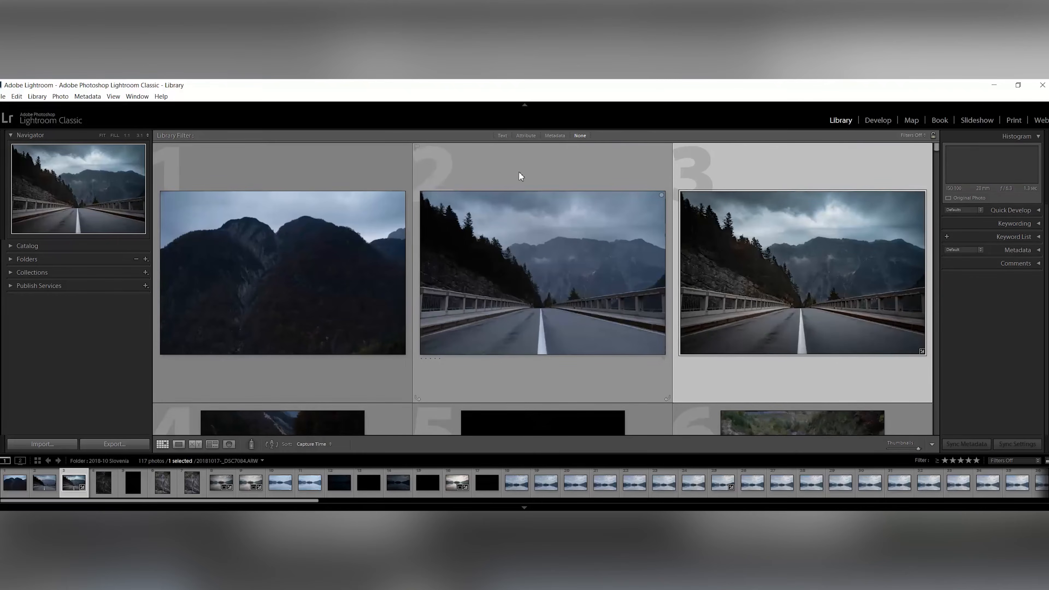
{"action": "key", "text": "e"}
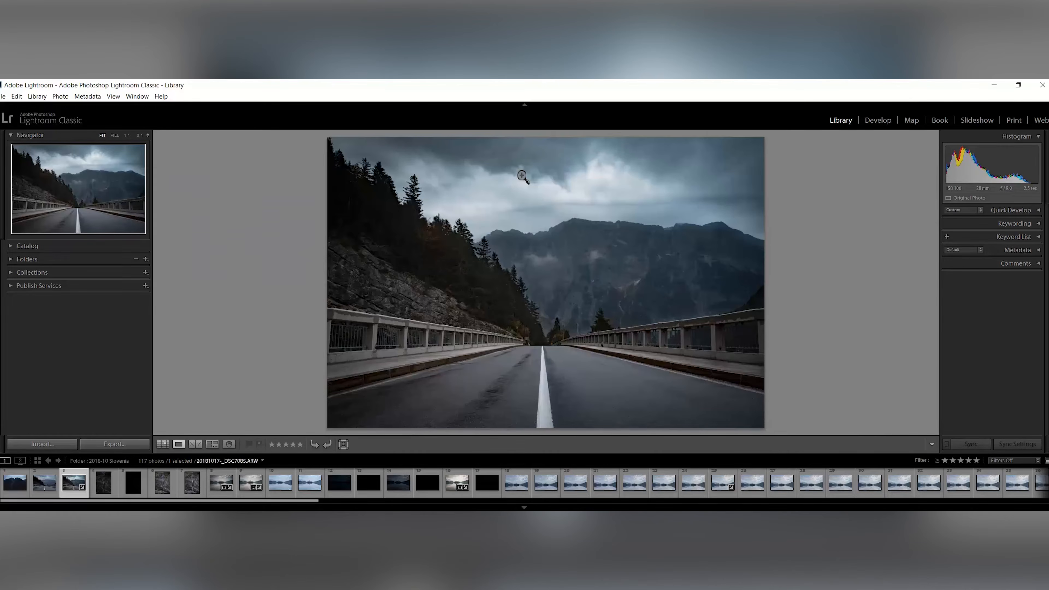
{"action": "key", "text": "g"}
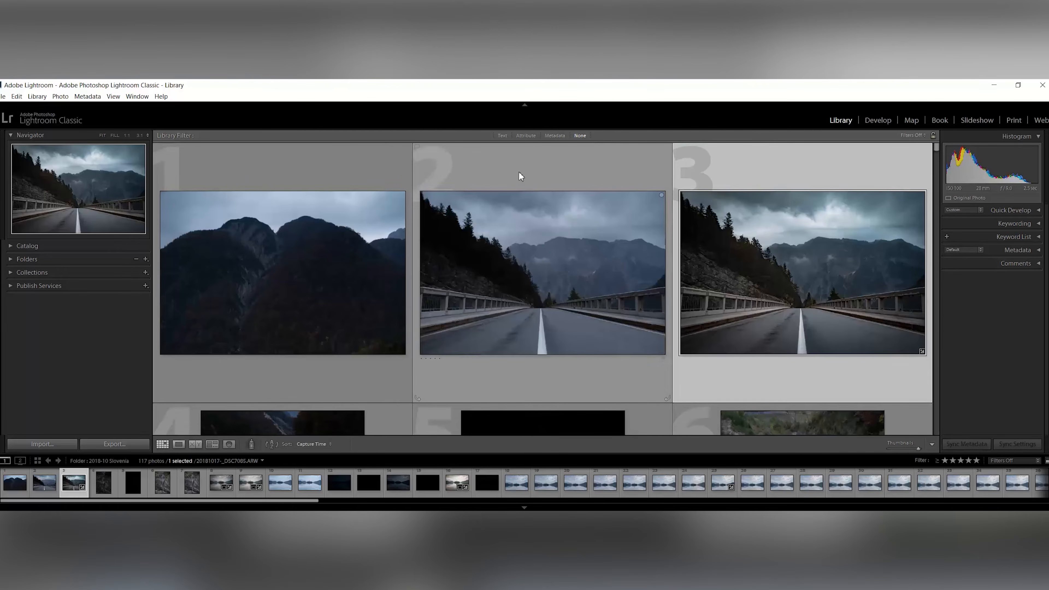
{"action": "key", "text": "5"}
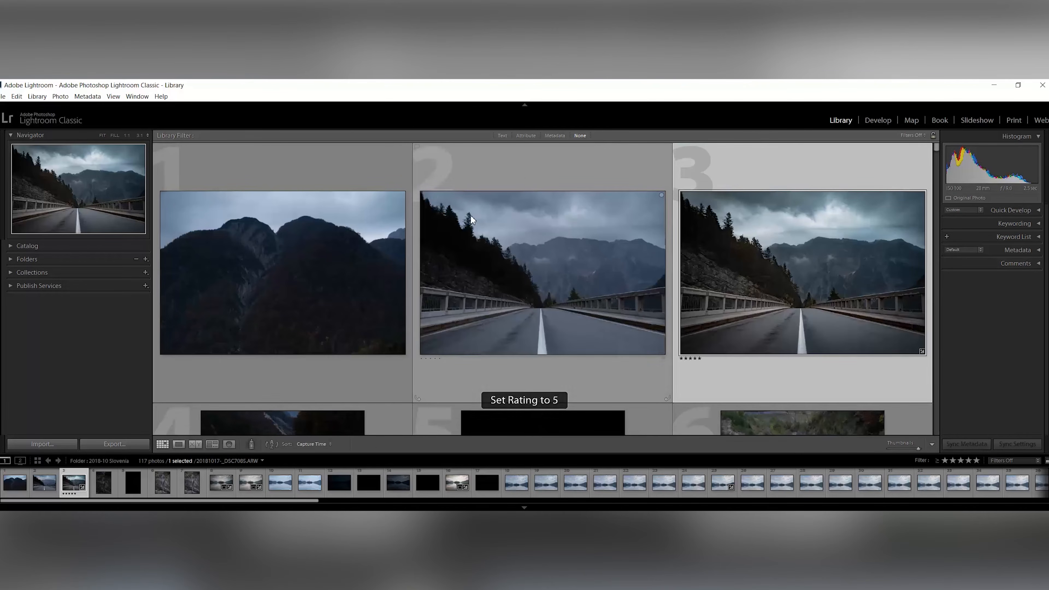
Rate the sixth photo, the waterfall, with 5 stars
{"action": "scroll", "coordinate": [506, 194], "scroll_direction": "down", "scroll_amount": 2}
{"action": "scroll", "coordinate": [506, 194], "scroll_direction": "down", "scroll_amount": 3}
{"action": "left_click", "coordinate": [741, 271]}
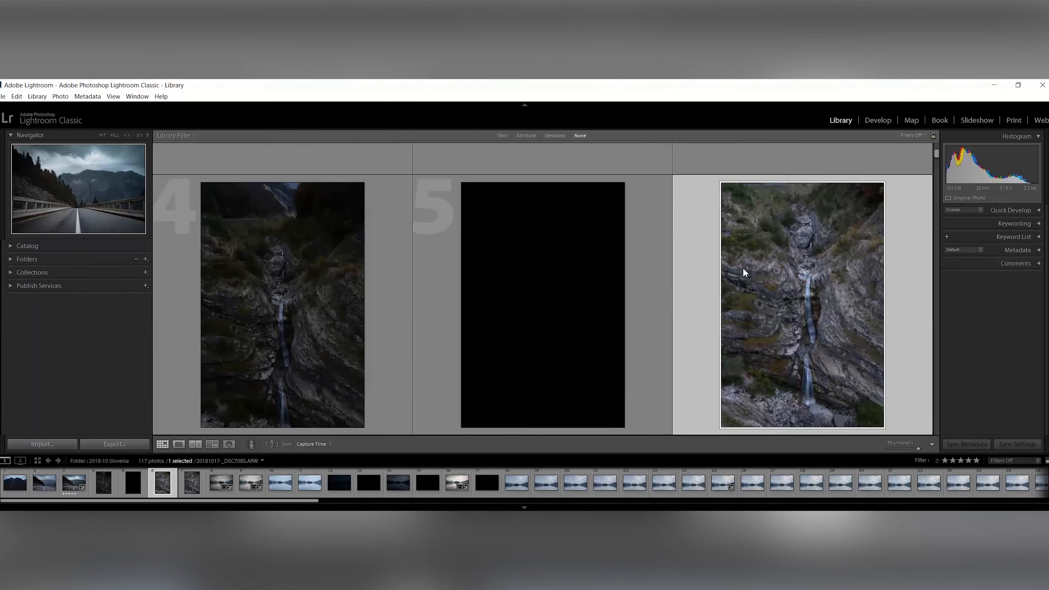
{"action": "key", "text": "5"}
Try out several star ratings on the ninth lake photo before clearing its rating to 0
{"action": "scroll", "coordinate": [742, 268], "scroll_direction": "down", "scroll_amount": 8}
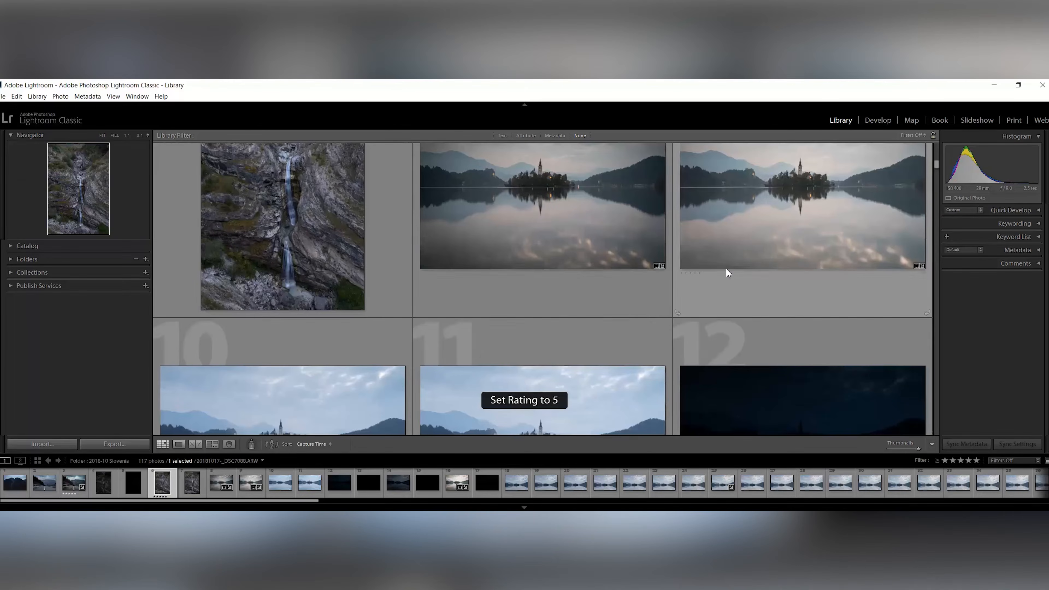
{"action": "scroll", "coordinate": [760, 287], "scroll_direction": "up", "scroll_amount": 1}
{"action": "left_click", "coordinate": [778, 288]}
{"action": "key", "text": "2"}
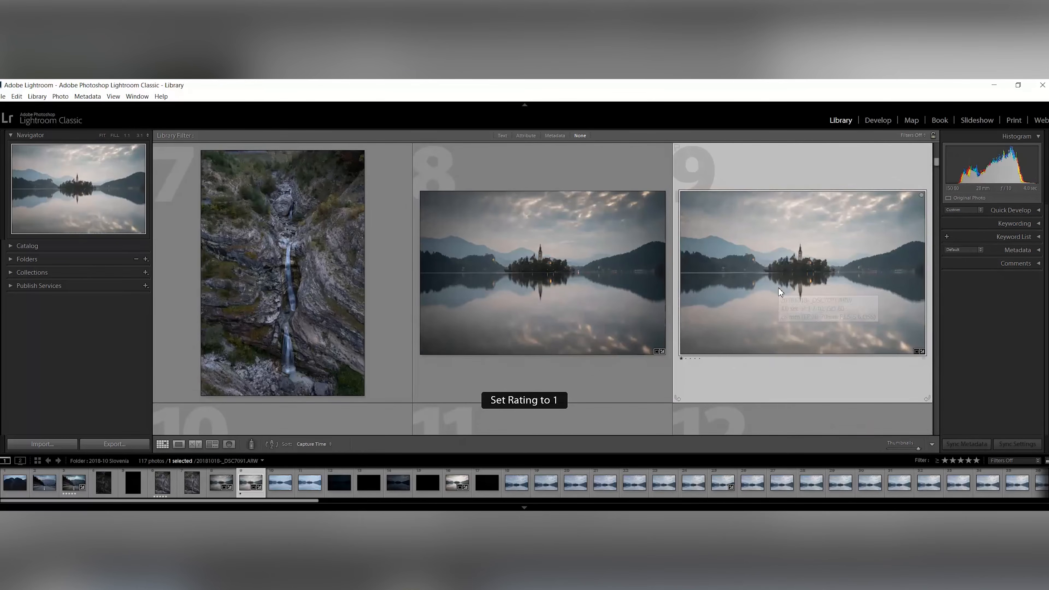
{"action": "key", "text": "4"}
{"action": "key", "text": "5"}
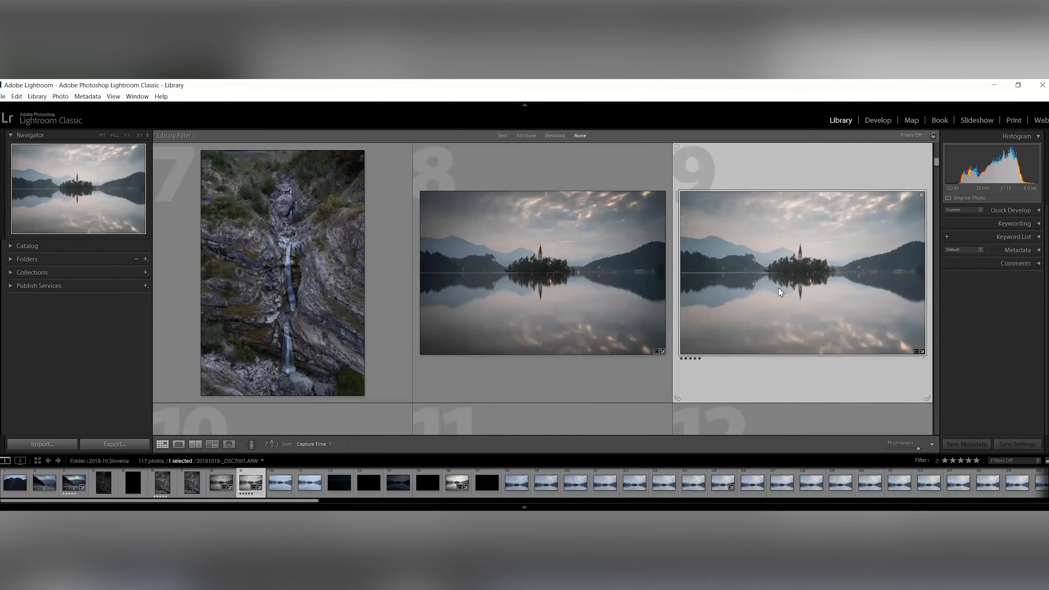
{"action": "key", "text": "0"}
Rate the eleventh photo, the blue lake shot, with 5 stars
{"action": "scroll", "coordinate": [706, 278], "scroll_direction": "down", "scroll_amount": 2}
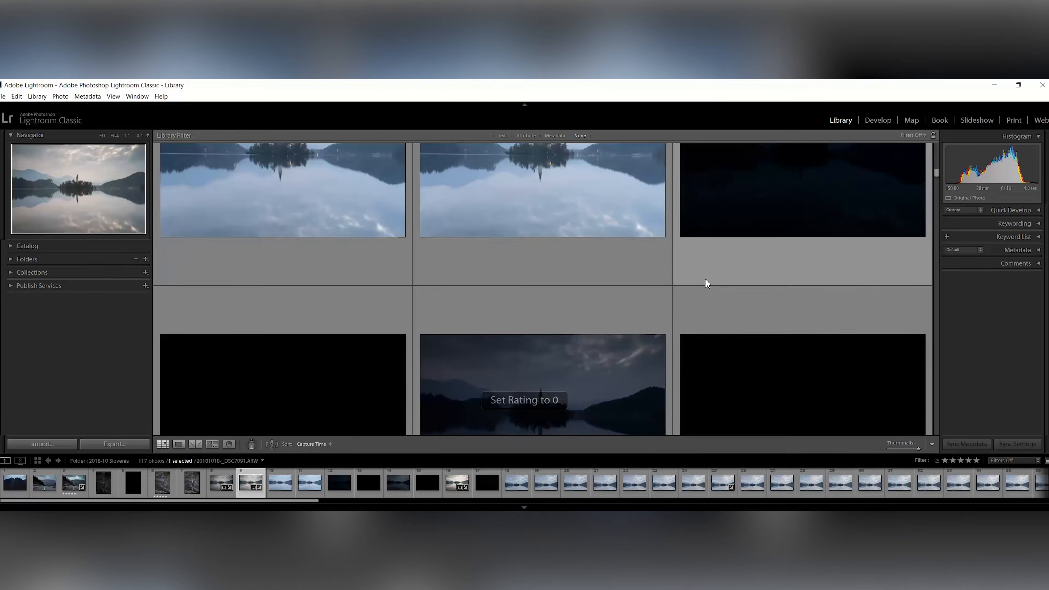
{"action": "left_click", "coordinate": [587, 263]}
{"action": "key", "text": "5"}
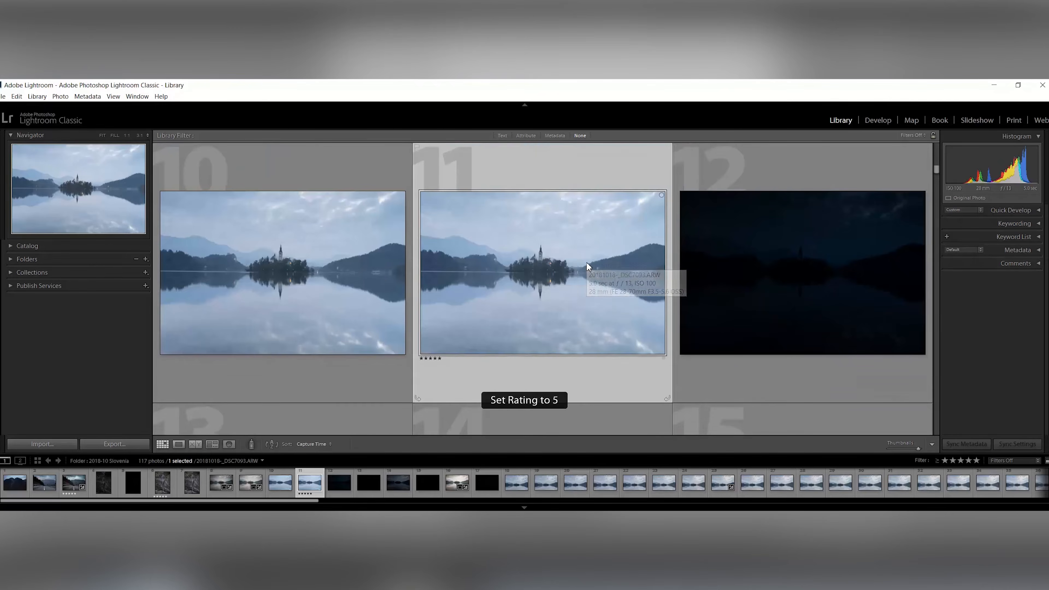
Rate the sixteenth photo, the golden lake reflection, with 5 stars
{"action": "scroll", "coordinate": [587, 263], "scroll_direction": "down", "scroll_amount": 2}
{"action": "scroll", "coordinate": [586, 262], "scroll_direction": "down", "scroll_amount": 3}
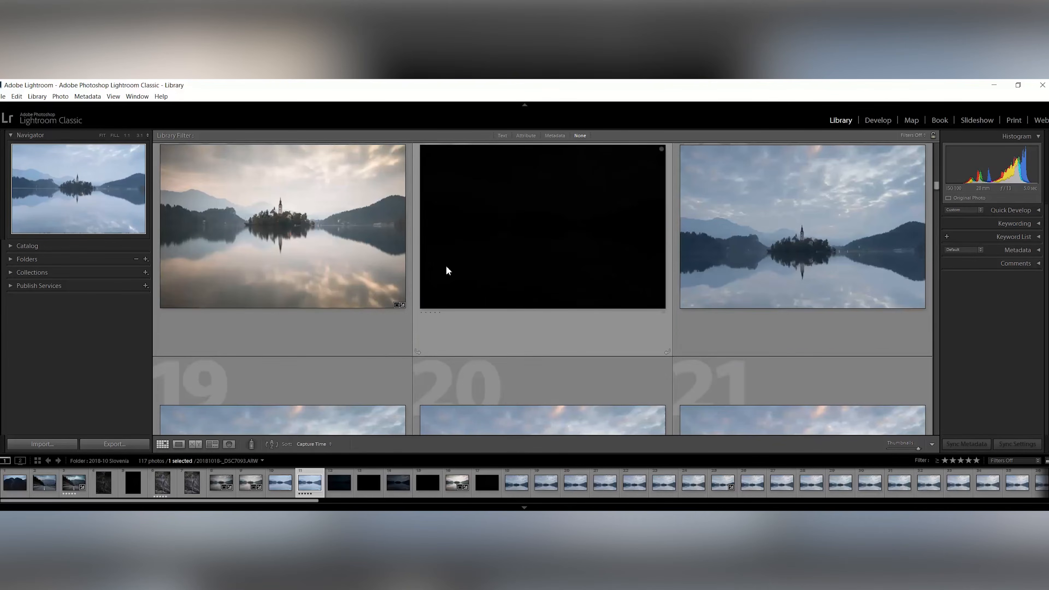
{"action": "left_click", "coordinate": [372, 289]}
{"action": "key", "text": "5"}
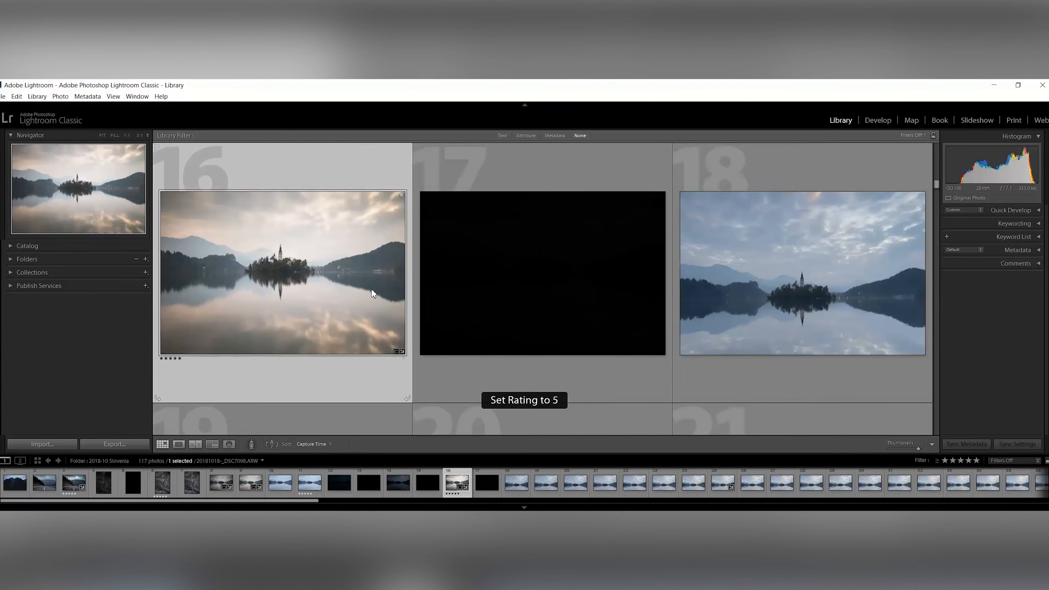
Filter the grid by attribute to show only photos rated 5 stars
{"action": "left_click", "coordinate": [526, 135]}
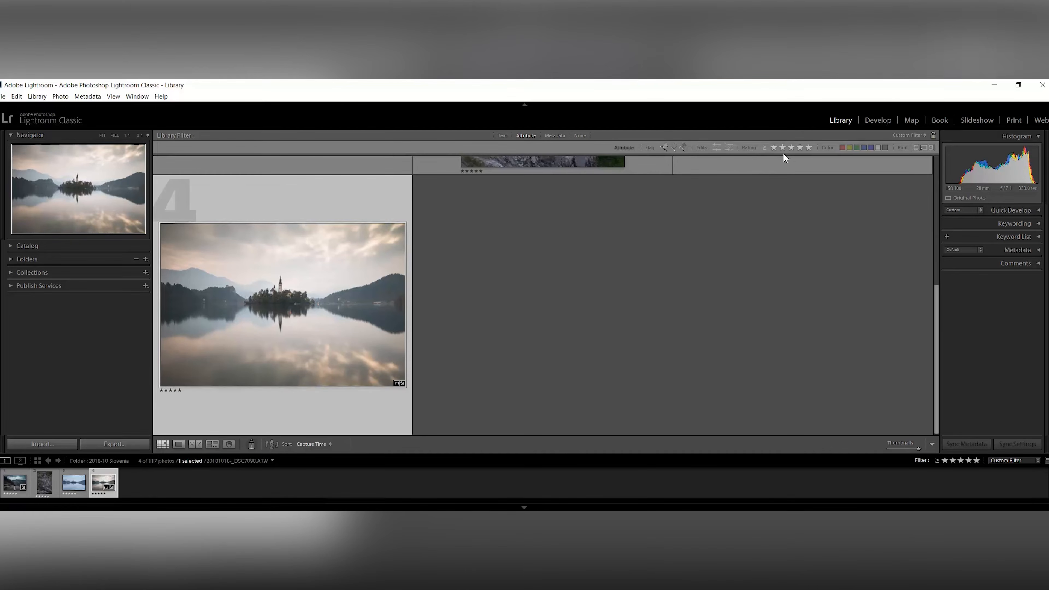
{"action": "left_click", "coordinate": [810, 149]}
{"action": "left_click", "coordinate": [810, 148]}
{"action": "scroll", "coordinate": [746, 219], "scroll_direction": "up", "scroll_amount": 3}
{"action": "scroll", "coordinate": [745, 216], "scroll_direction": "down", "scroll_amount": 3}
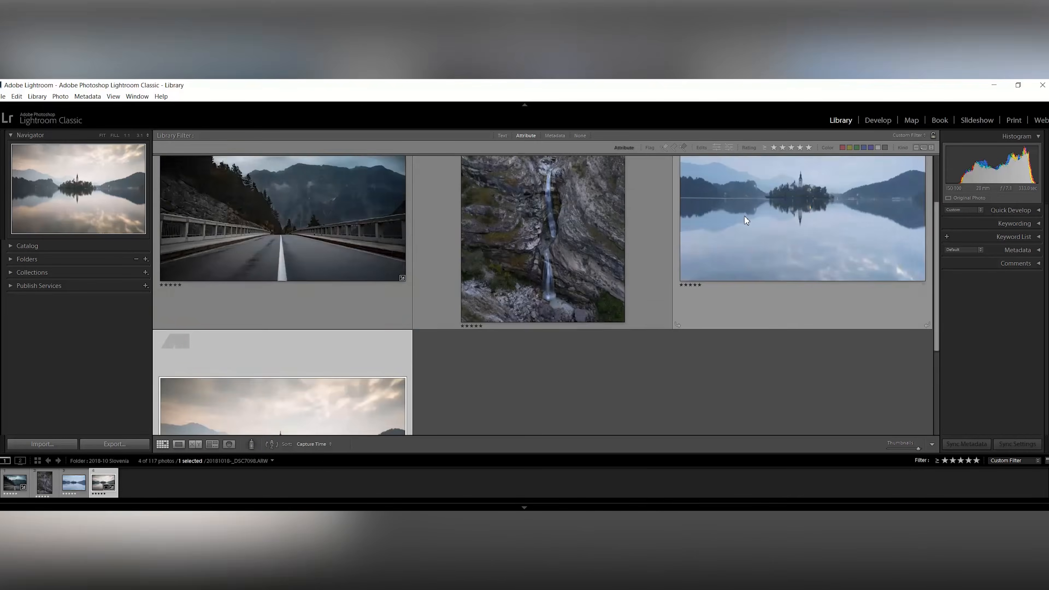
{"action": "scroll", "coordinate": [745, 217], "scroll_direction": "up", "scroll_amount": 3}
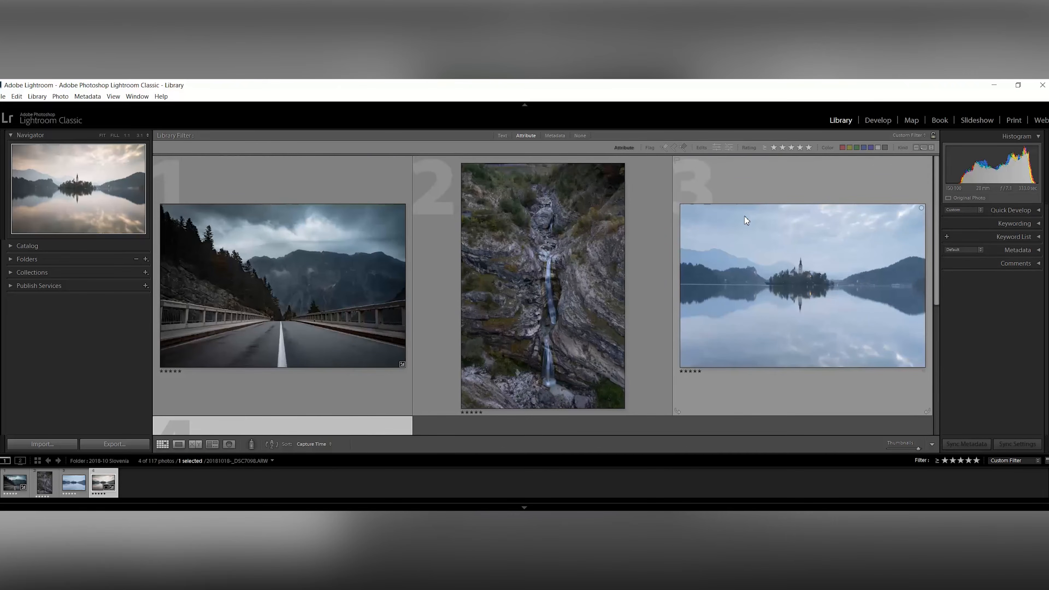
Open the selected lake photo in Develop and expand the Basic panel
{"action": "left_click", "coordinate": [879, 120]}
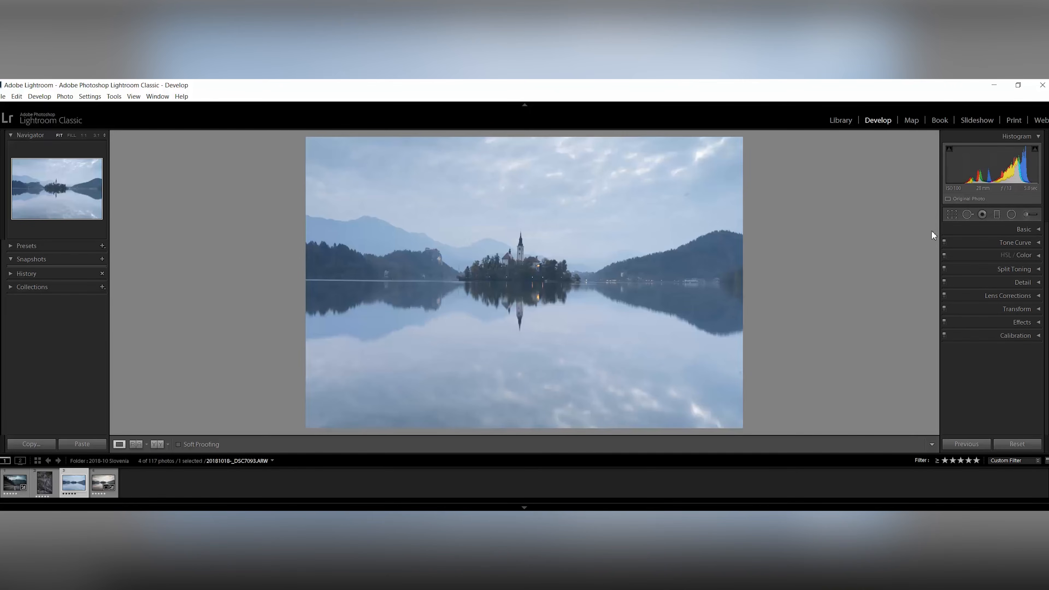
{"action": "left_click", "coordinate": [1020, 229]}
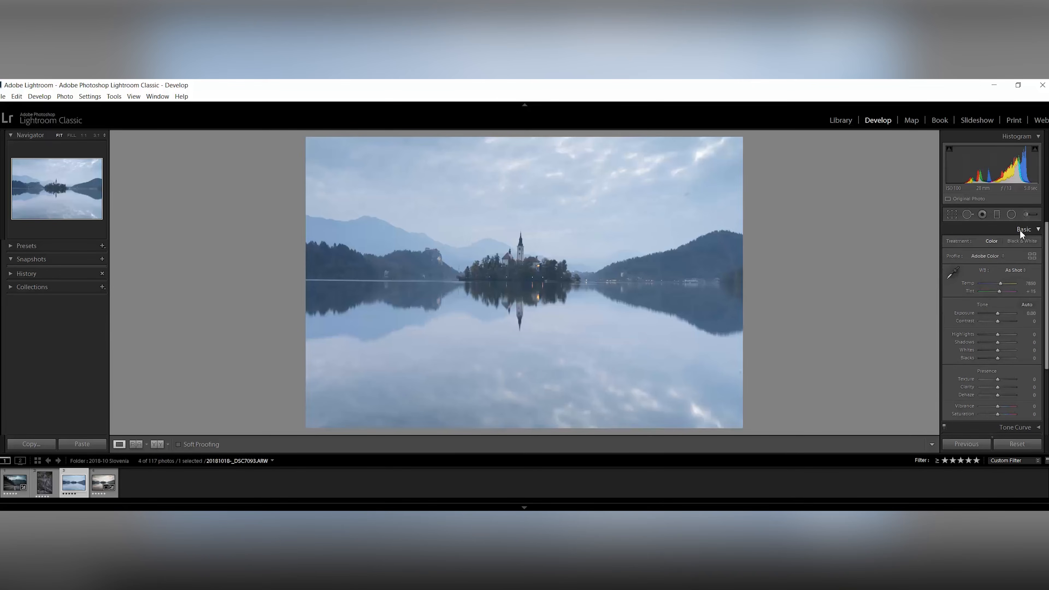
{"action": "scroll", "coordinate": [997, 265], "scroll_direction": "down", "scroll_amount": 1}
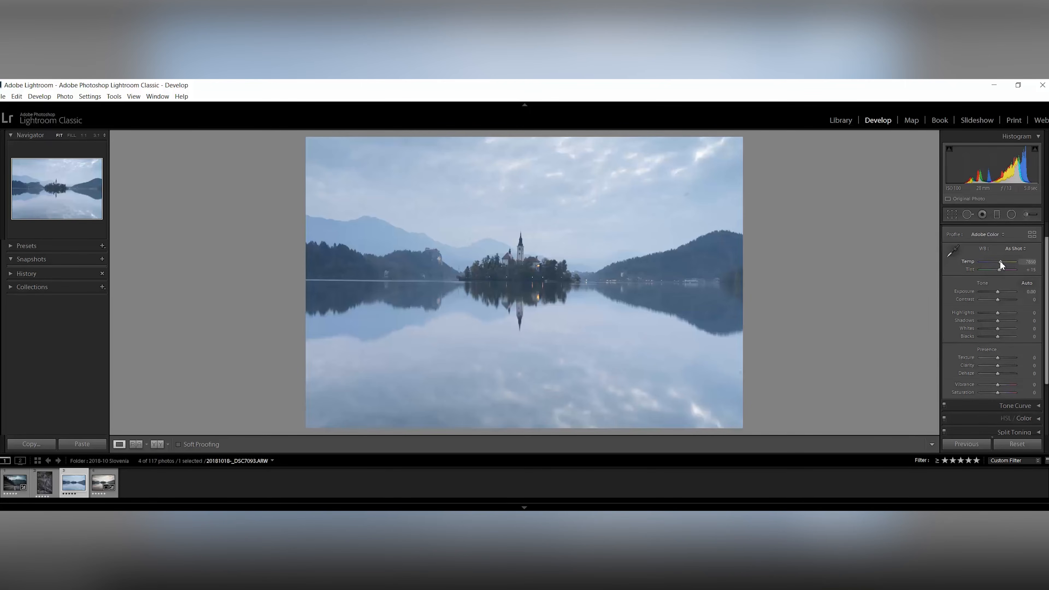
Adjust the white balance to Custom, raising Temperature to about 11060 and Tint to +21
{"action": "mouse_move", "coordinate": [1000, 262]}
{"action": "left_mouse_down"}
{"action": "mouse_move", "coordinate": [1011, 264]}
{"action": "mouse_move", "coordinate": [992, 261]}
{"action": "left_mouse_up"}
{"action": "left_click", "coordinate": [1014, 248]}
{"action": "left_click", "coordinate": [1001, 270]}
{"action": "left_click_drag", "start_coordinate": [1000, 261], "coordinate": [1006, 261]}
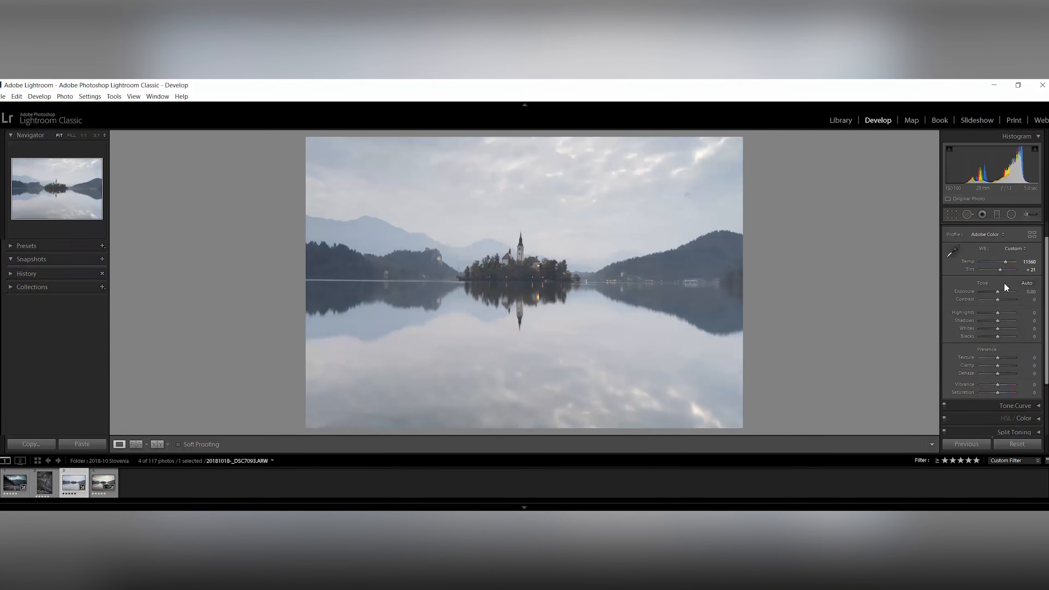
Lower Exposure to -0.12 and raise Contrast slightly
{"action": "left_click_drag", "start_coordinate": [996, 289], "coordinate": [996, 292]}
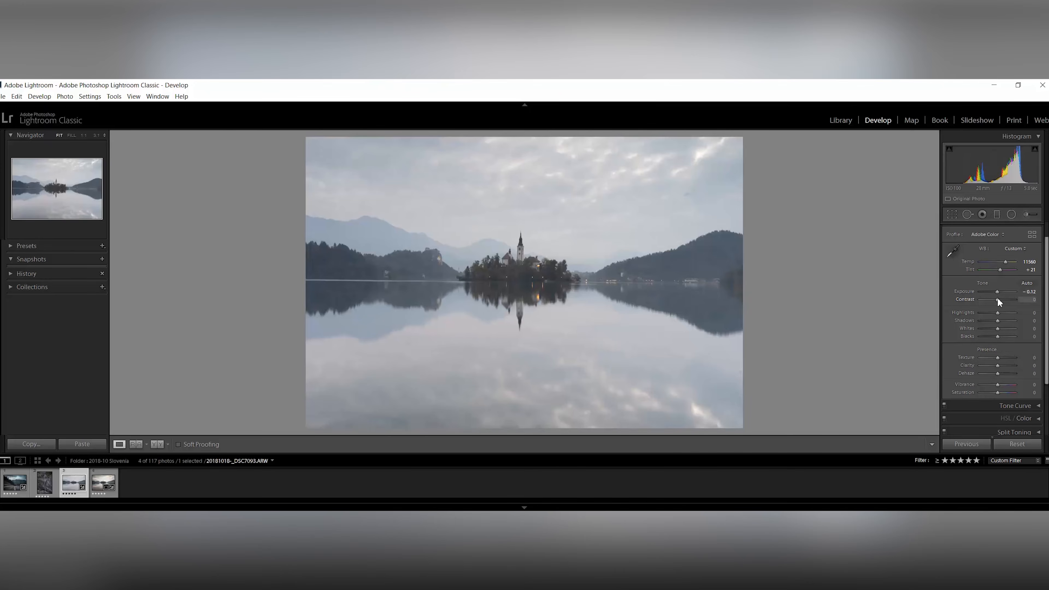
{"action": "left_click_drag", "start_coordinate": [999, 299], "coordinate": [1006, 300]}
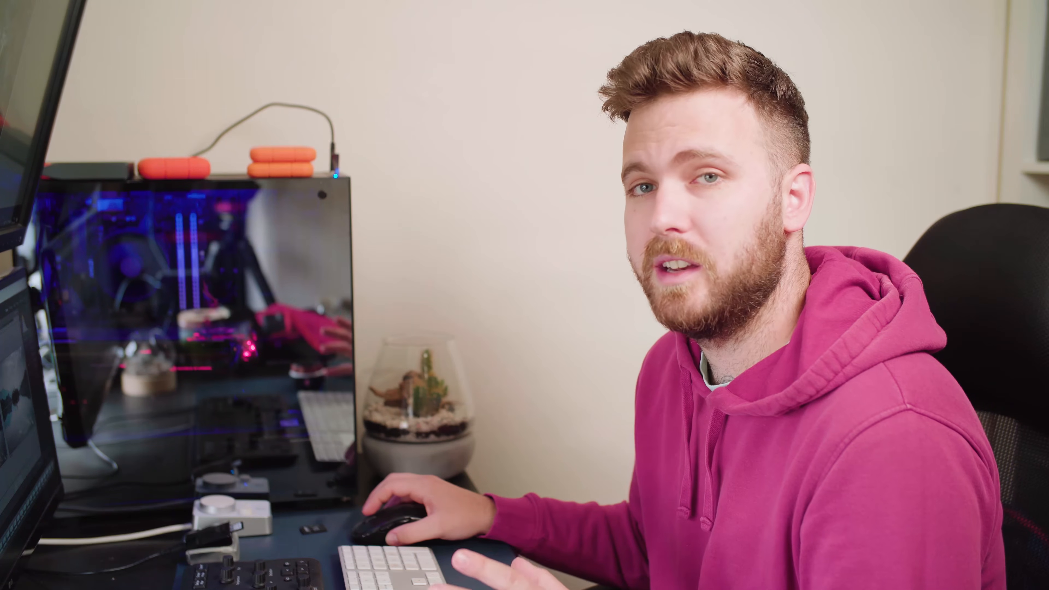